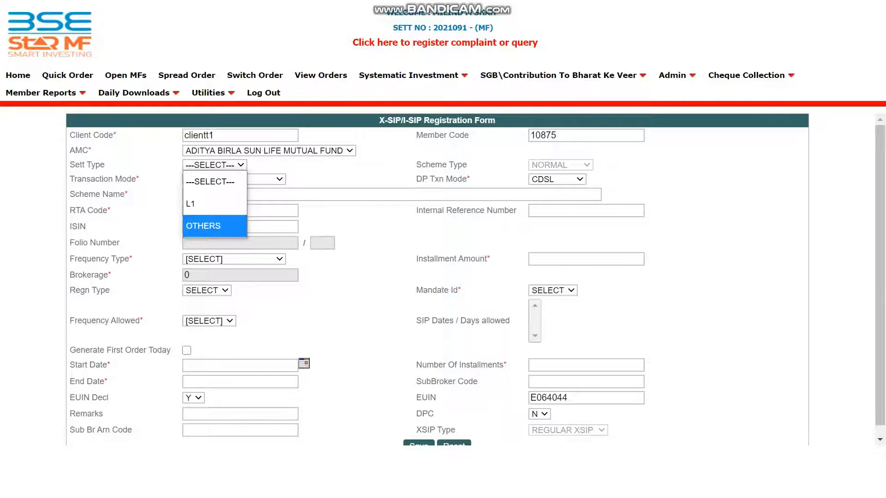
# Set the settlement type to OTHERS and the transaction mode to PHYSICAL ONLY in the X-SIP/I-SIP registration form.
pyautogui.click(215, 226)
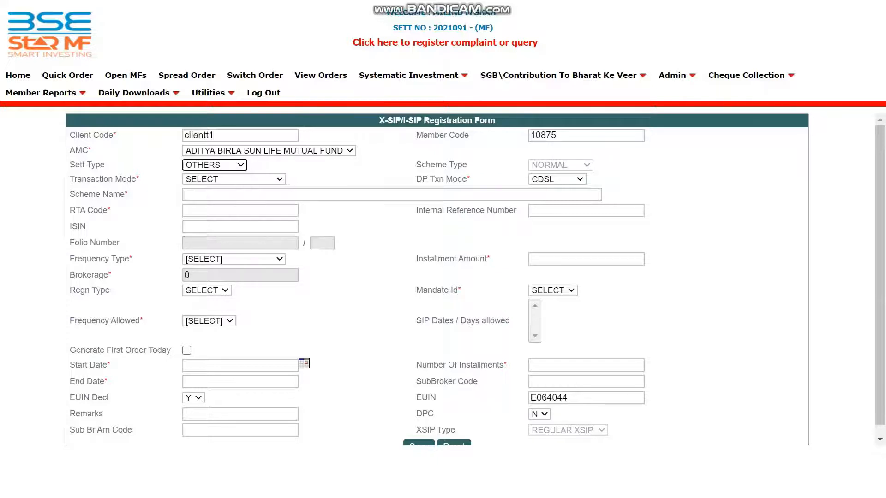
pyautogui.click(234, 180)
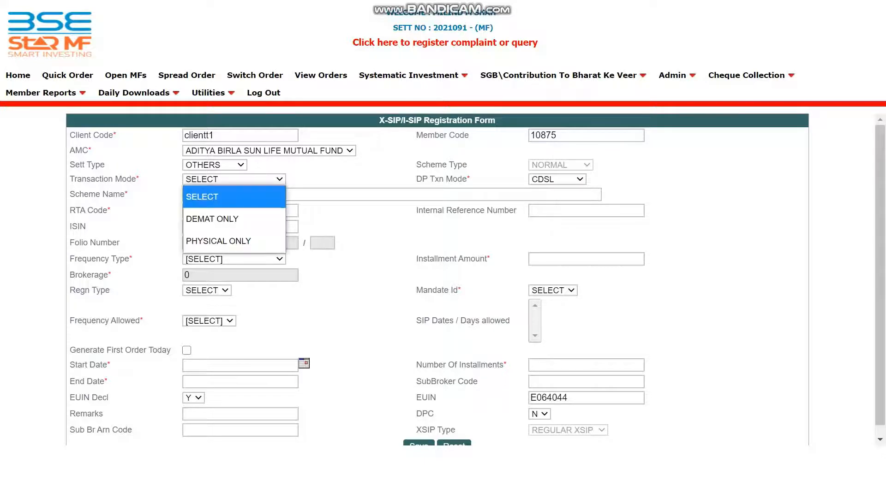
pyautogui.press('Down')
pyautogui.press('Down')
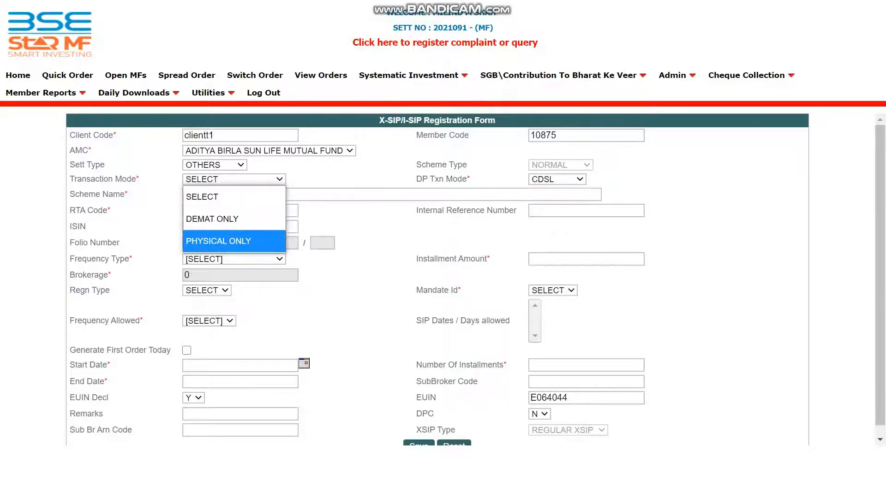
pyautogui.press('Return')
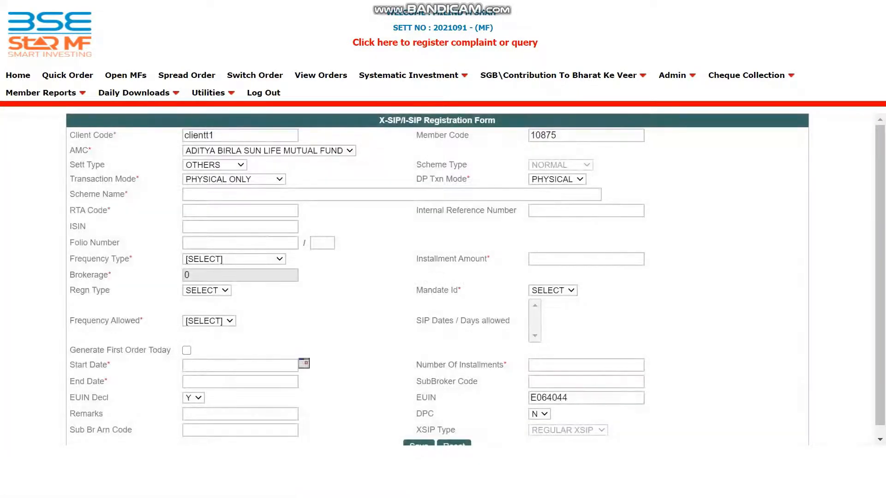
pyautogui.click(240, 194)
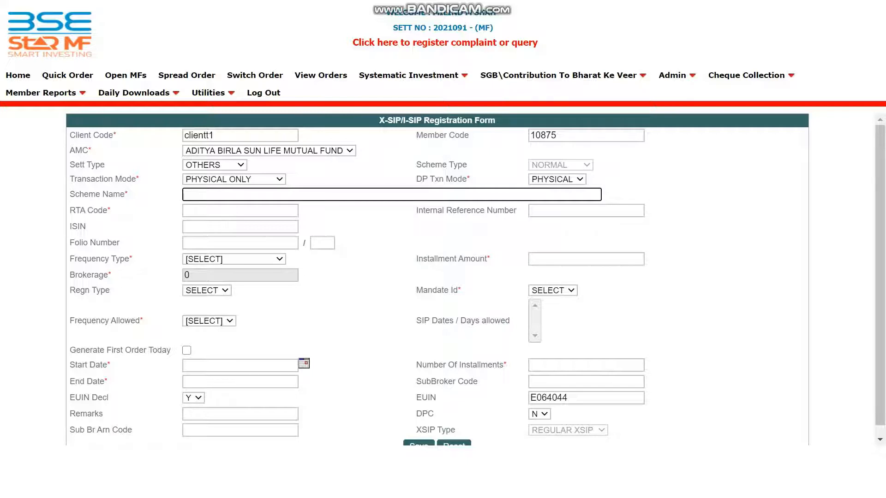
pyautogui.write('frontl')
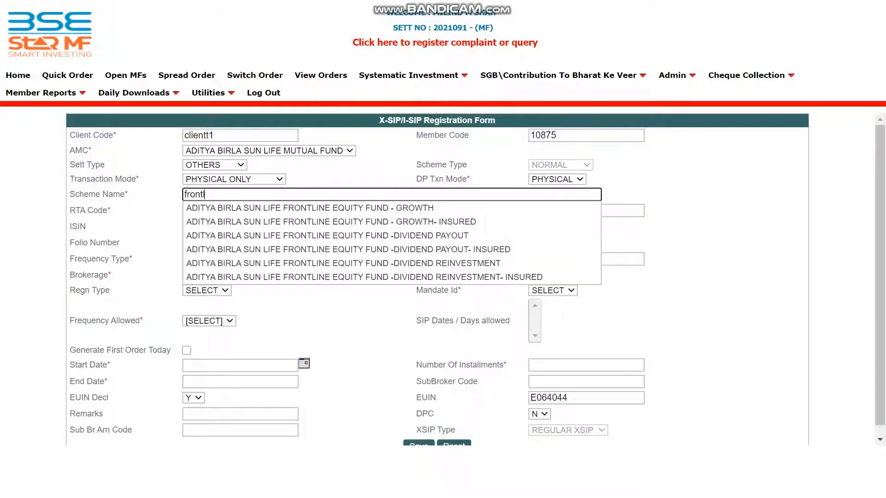
pyautogui.press('BackSpace')
pyautogui.press('BackSpace')
pyautogui.press('BackSpace')
pyautogui.press('BackSpace')
pyautogui.press('BackSpace')
pyautogui.press('BackSpace')
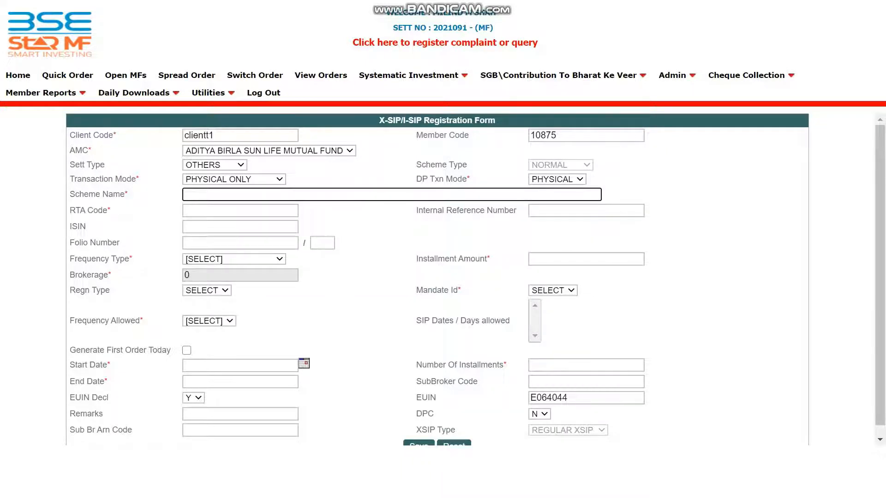
# Find the scheme with "focus" and choose ADITYA BIRLA SUN LIFE FOCUSED EQUITY FUND-GROWTH as the scheme name.
pyautogui.write('f')
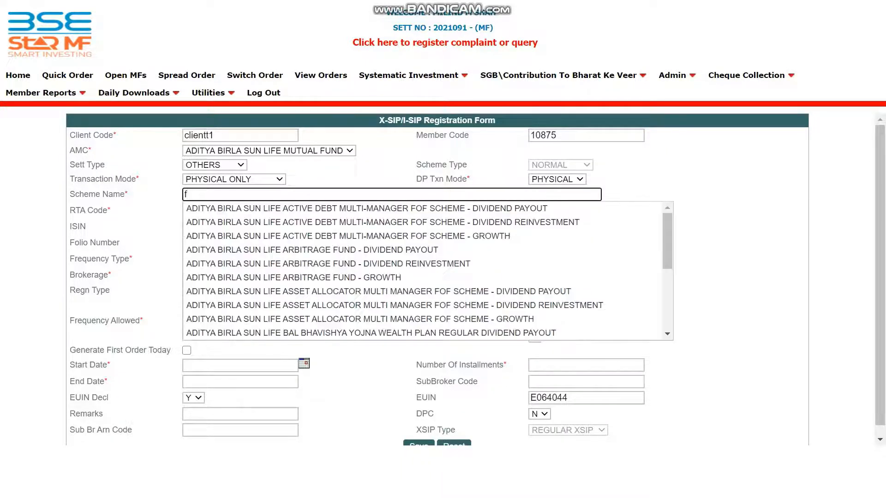
pyautogui.write('ocus')
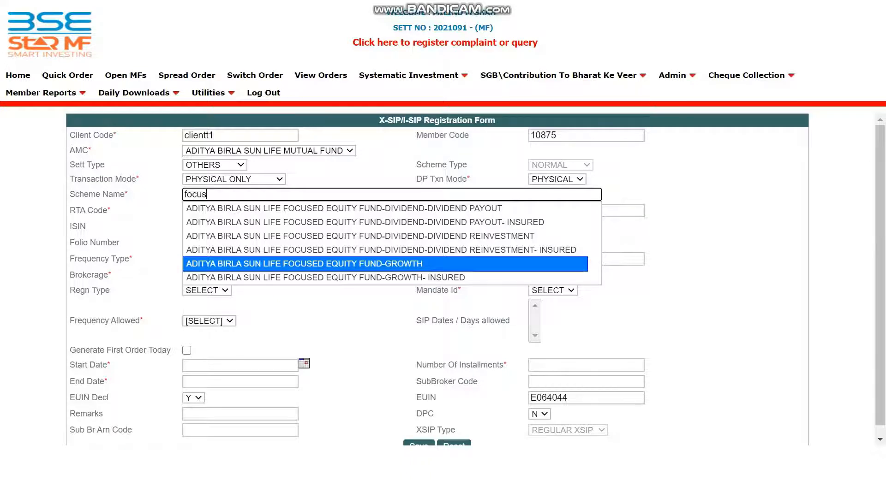
pyautogui.click(304, 264)
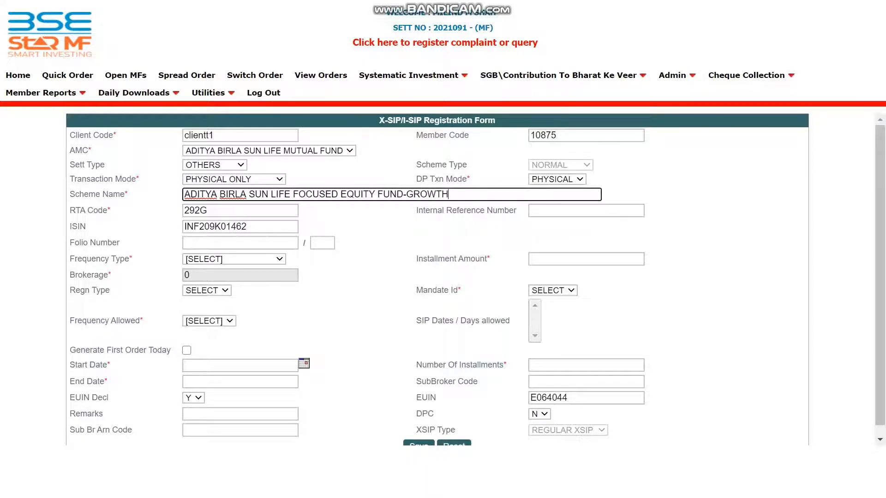
# Set the frequency type to MONTHLY and the installment amount to 1000.
pyautogui.click(235, 259)
pyautogui.click(234, 259)
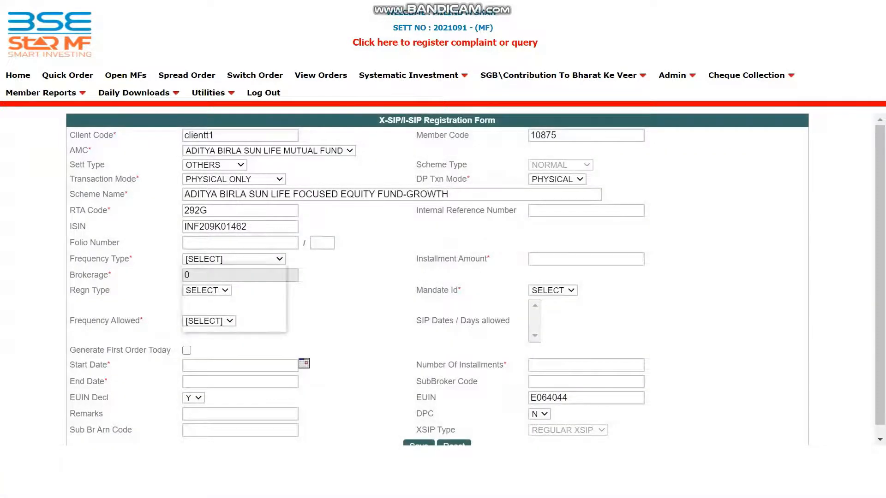
pyautogui.click(235, 298)
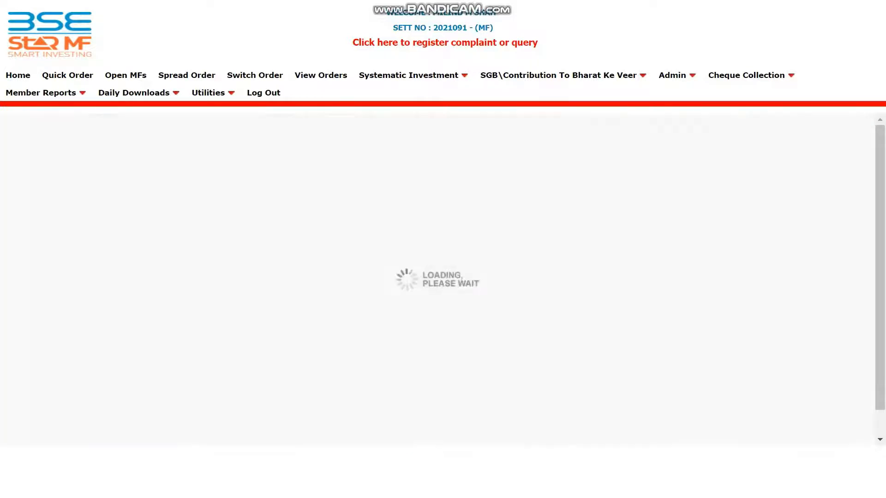
pyautogui.click(586, 260)
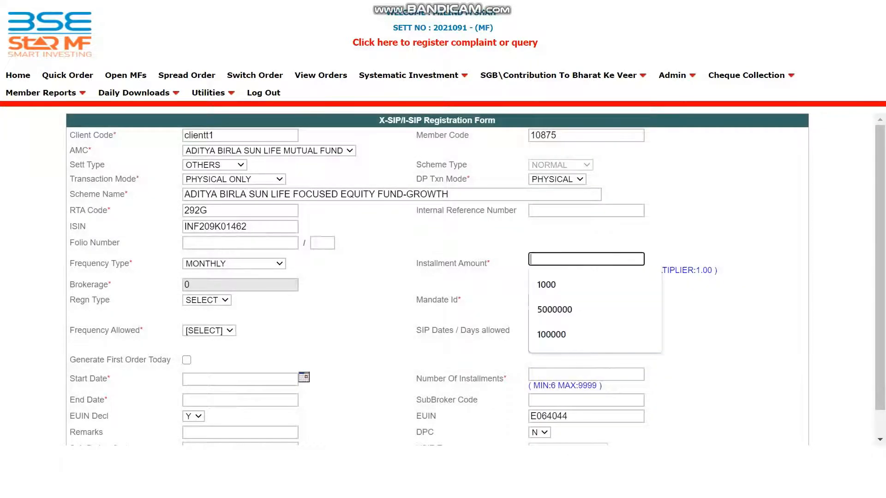
pyautogui.click(588, 235)
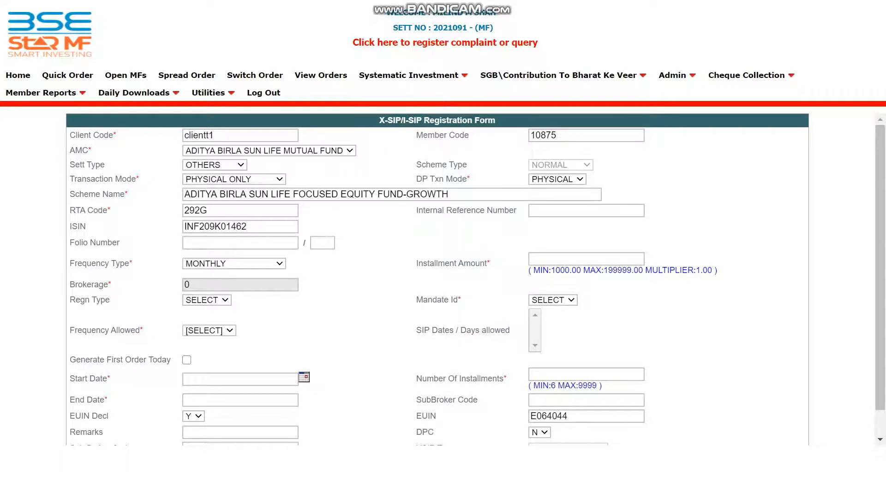
pyautogui.click(586, 259)
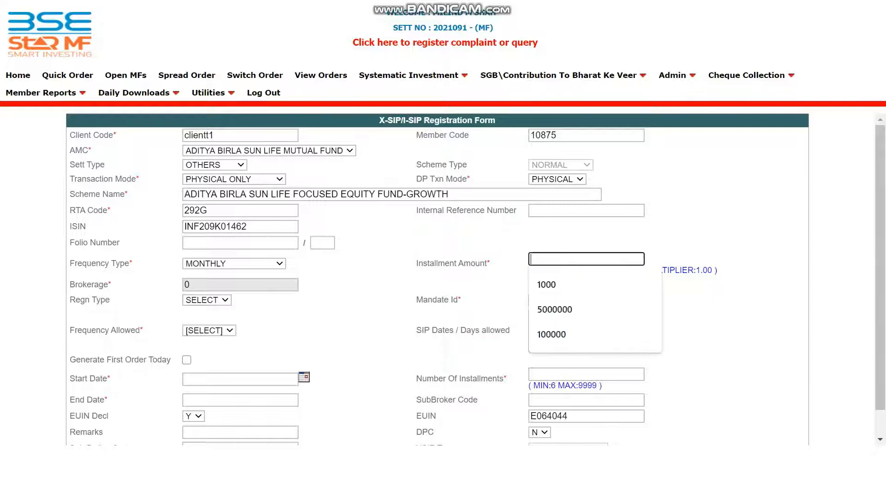
pyautogui.write('1000')
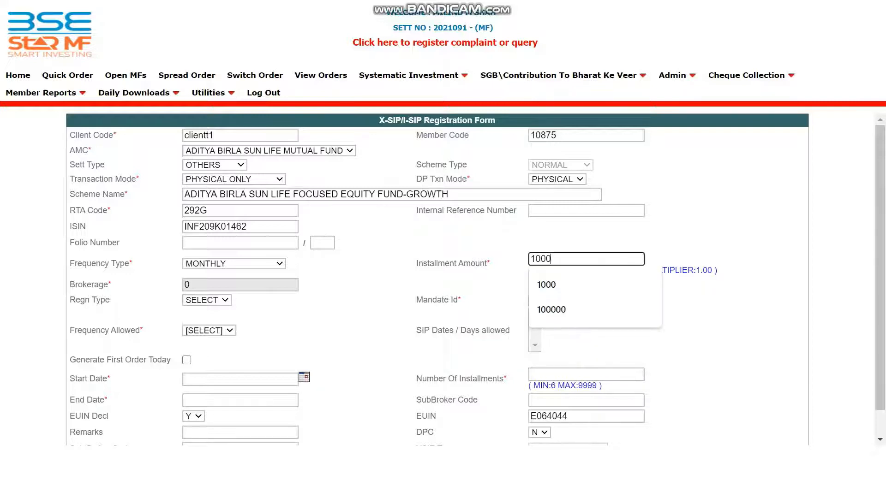
pyautogui.press('Tab')
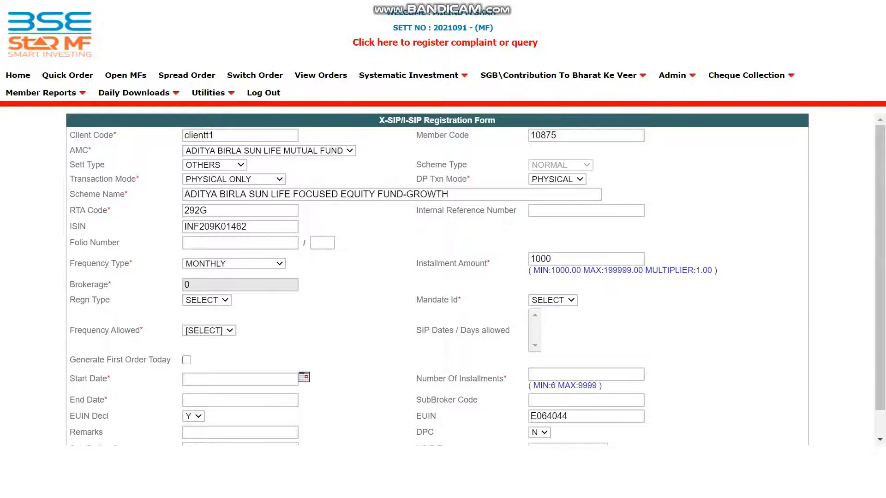
# Set the registration type to X-SIP and choose the first listed NACH mandate as the mandate ID.
pyautogui.click(207, 300)
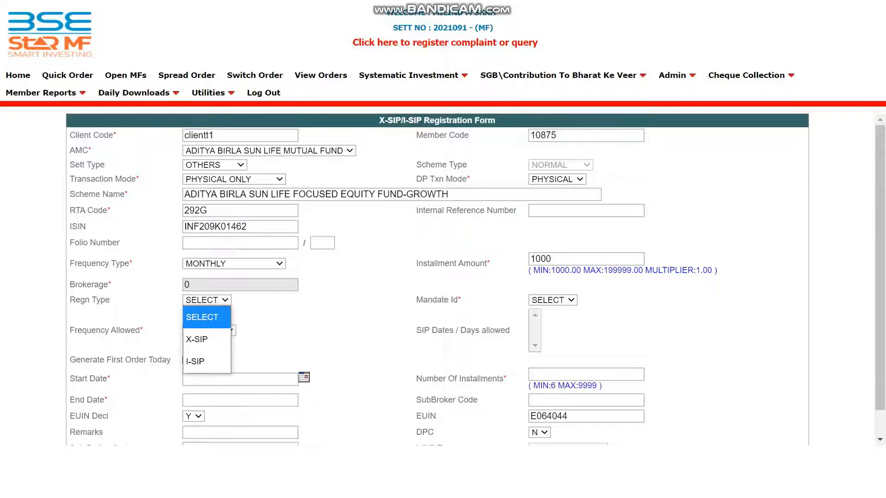
pyautogui.click(207, 339)
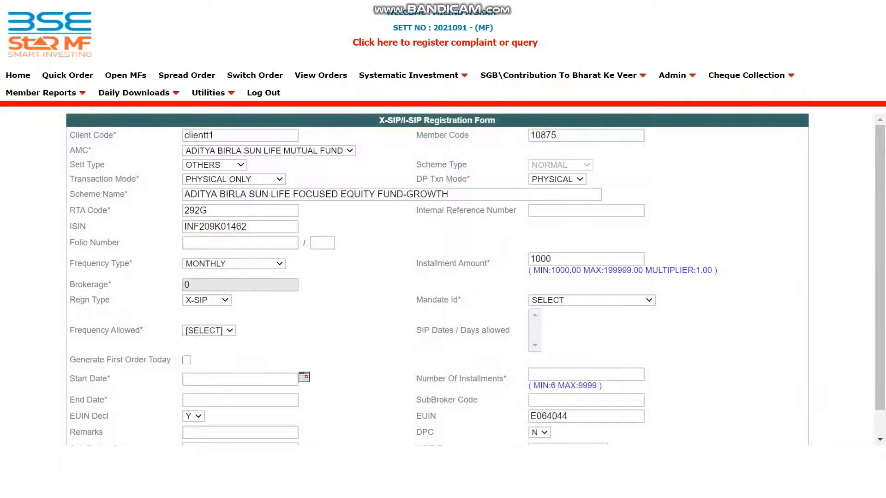
pyautogui.click(591, 301)
pyautogui.scroll(-1, 591, 171)
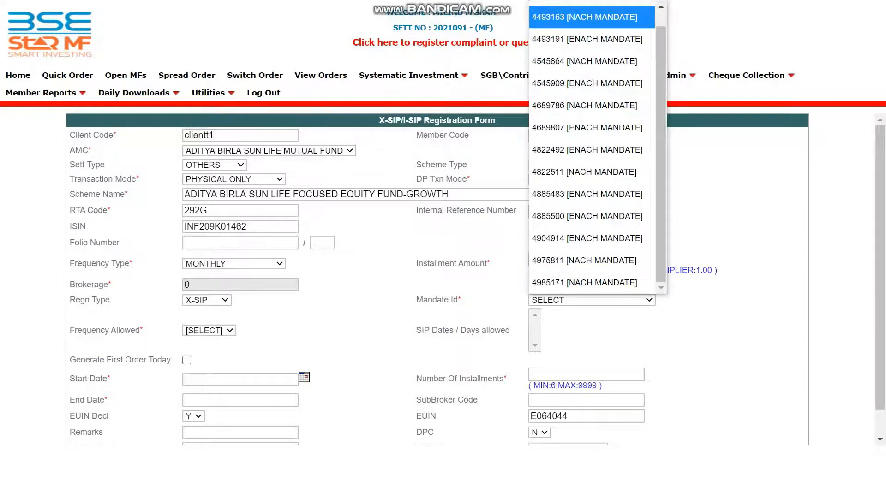
pyautogui.click(584, 17)
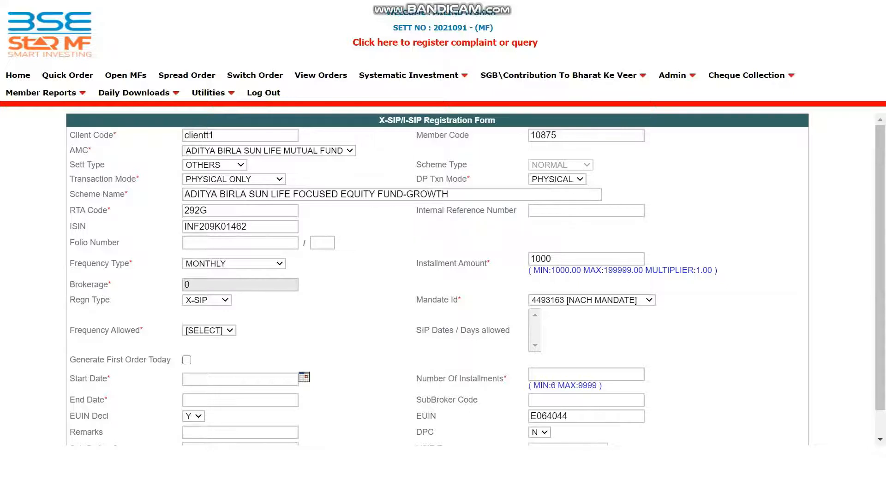
# Set the allowed frequency to ROLLING and look through the allowed SIP dates.
pyautogui.click(209, 330)
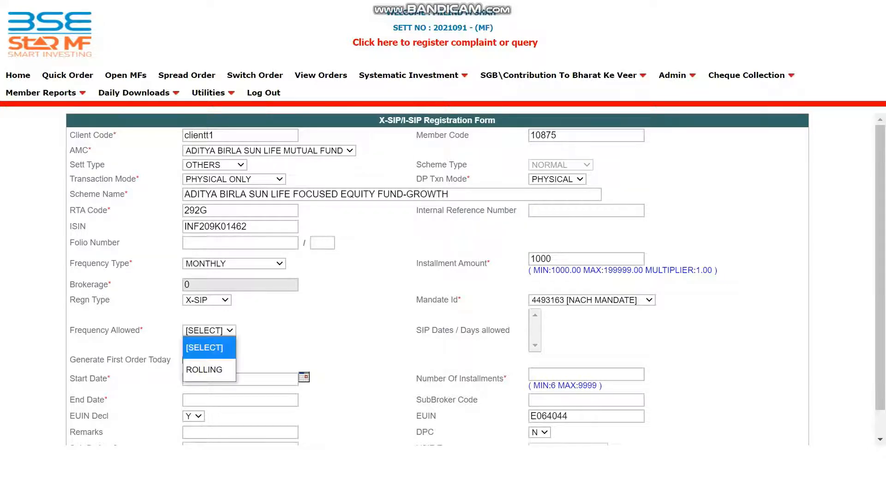
pyautogui.click(209, 370)
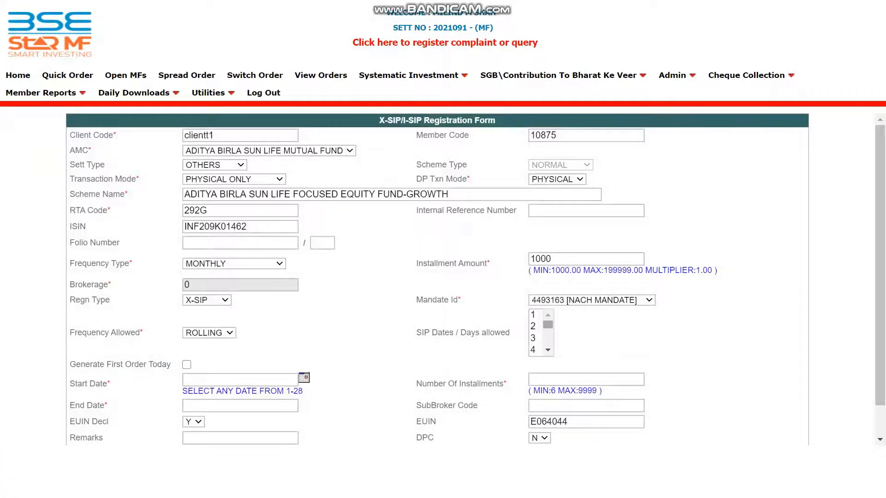
pyautogui.click(547, 325)
pyautogui.moveTo(548, 325); pyautogui.dragTo(547, 336)
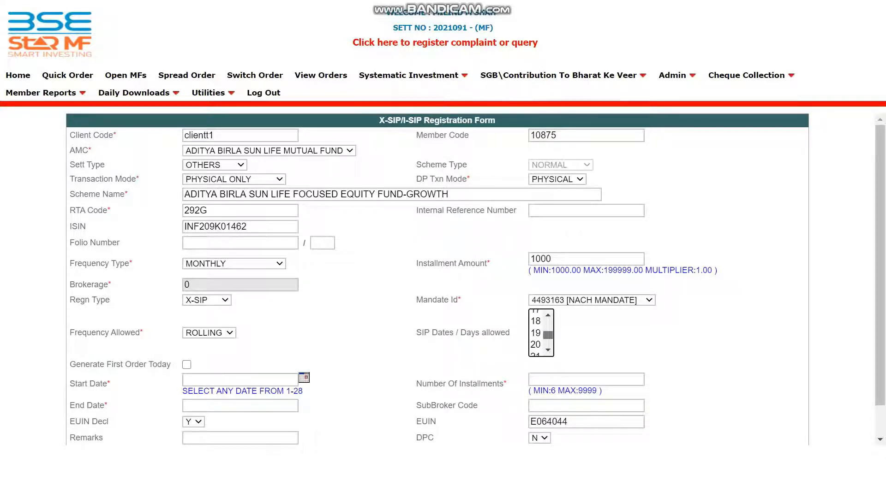
pyautogui.moveTo(548, 336); pyautogui.dragTo(548, 325)
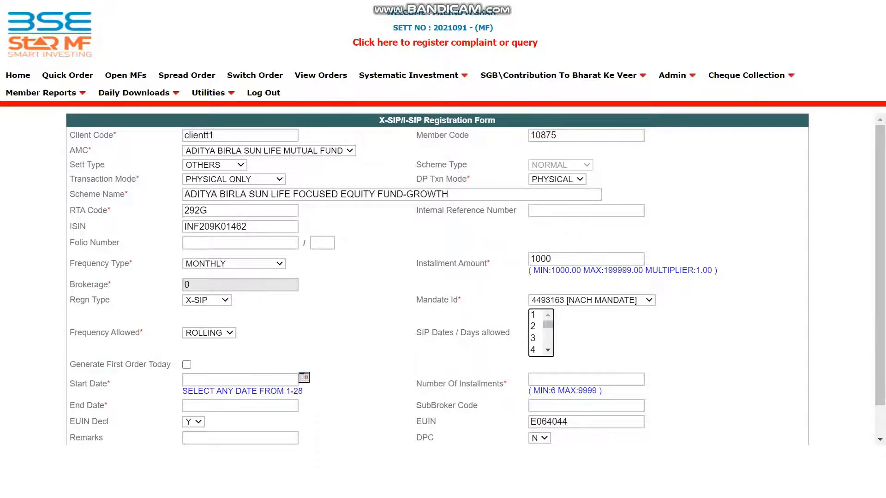
# Enable Generate First Order Today and set the start date to 12-Sep-2020.
pyautogui.scroll(-1, 476, 279)
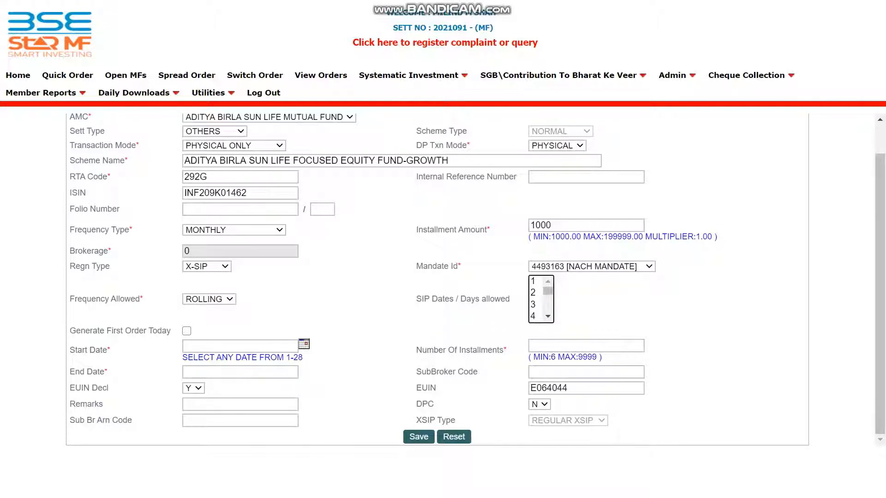
pyautogui.click(187, 331)
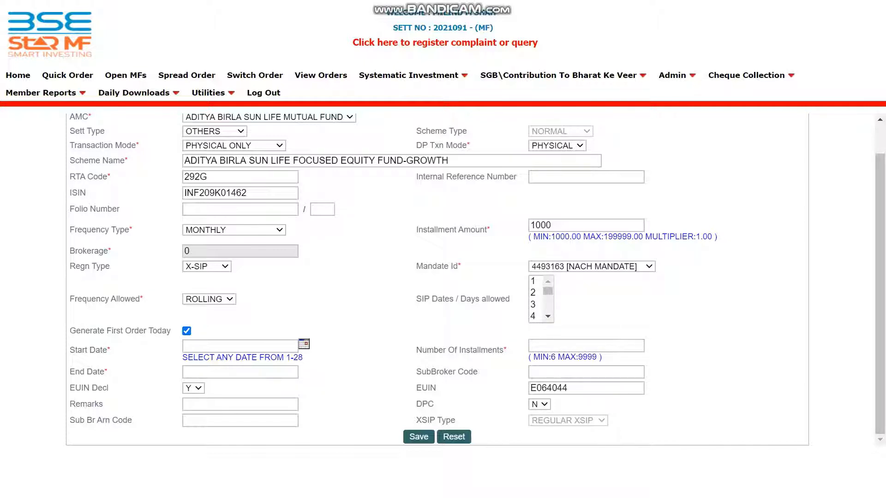
pyautogui.click(304, 344)
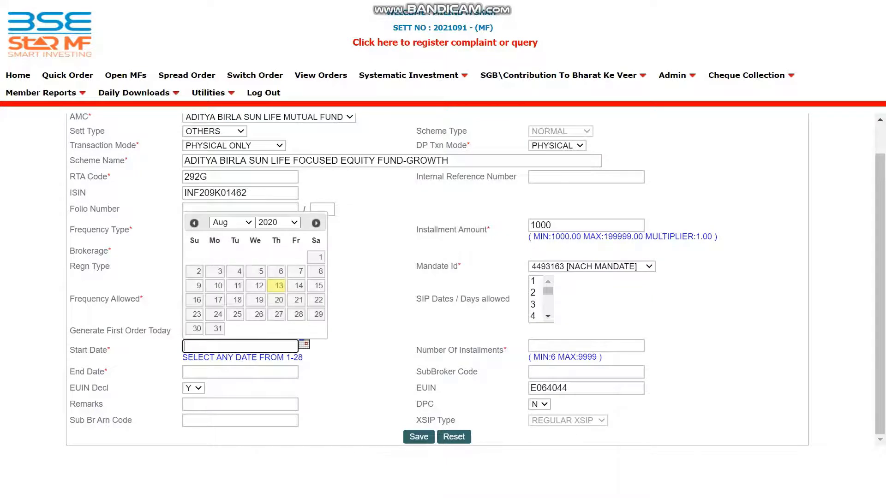
pyautogui.click(316, 223)
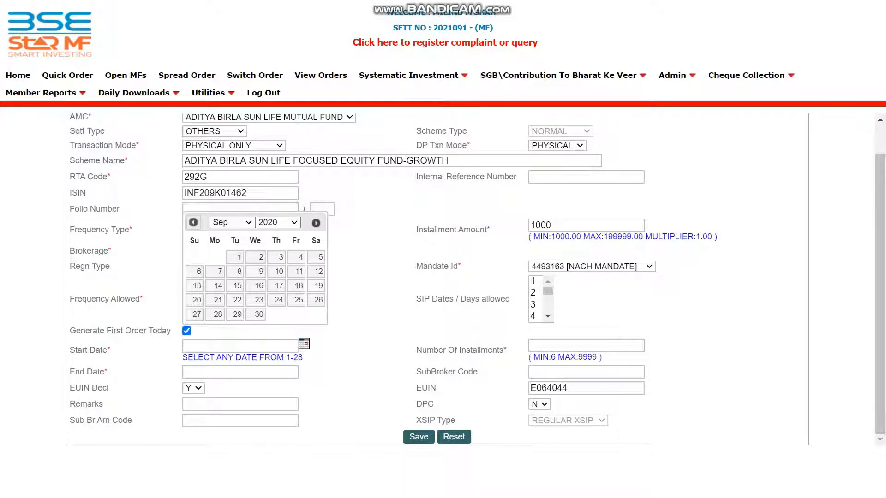
pyautogui.click(194, 223)
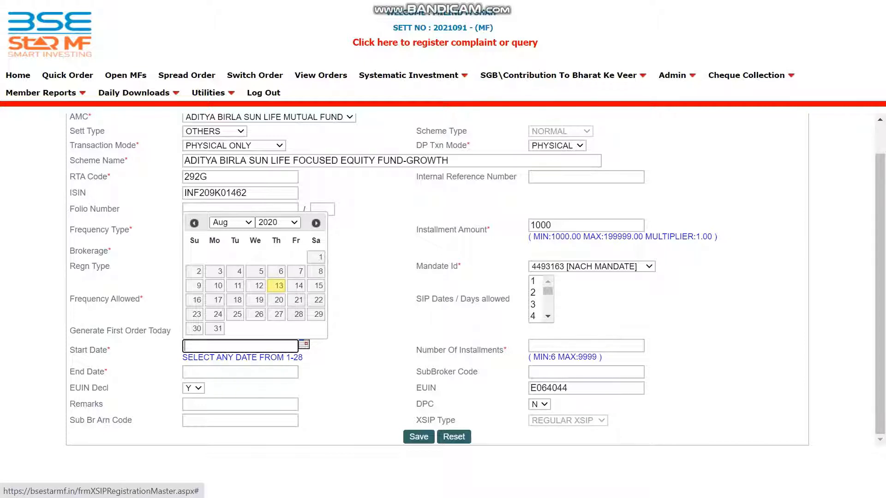
pyautogui.click(316, 223)
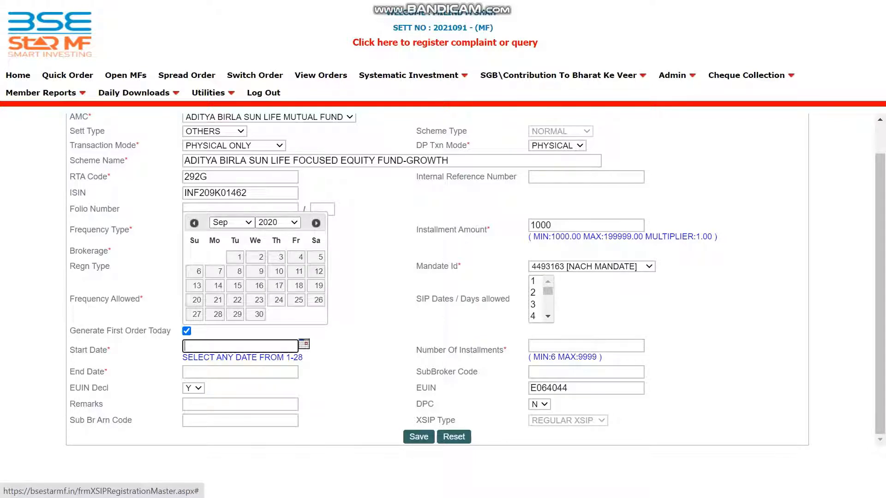
pyautogui.click(318, 271)
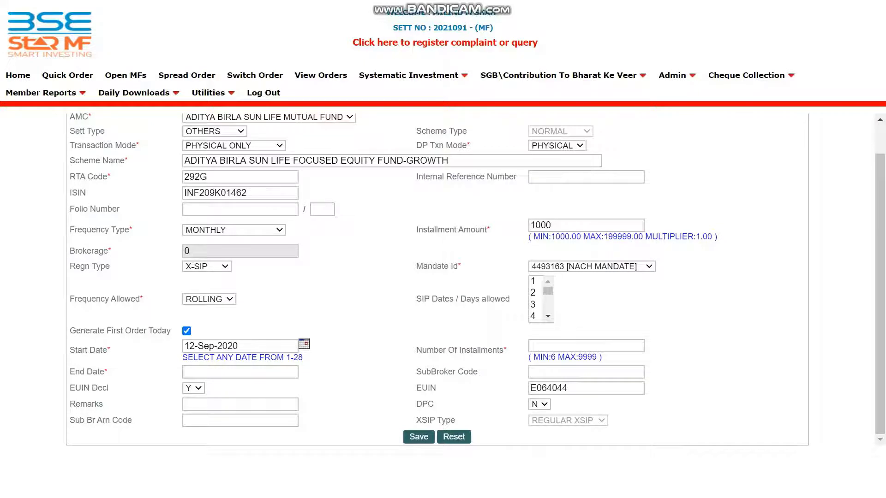
# Disable Generate First Order Today and set the start date to 25-Aug-2020.
pyautogui.click(186, 331)
pyautogui.click(304, 344)
pyautogui.click(193, 236)
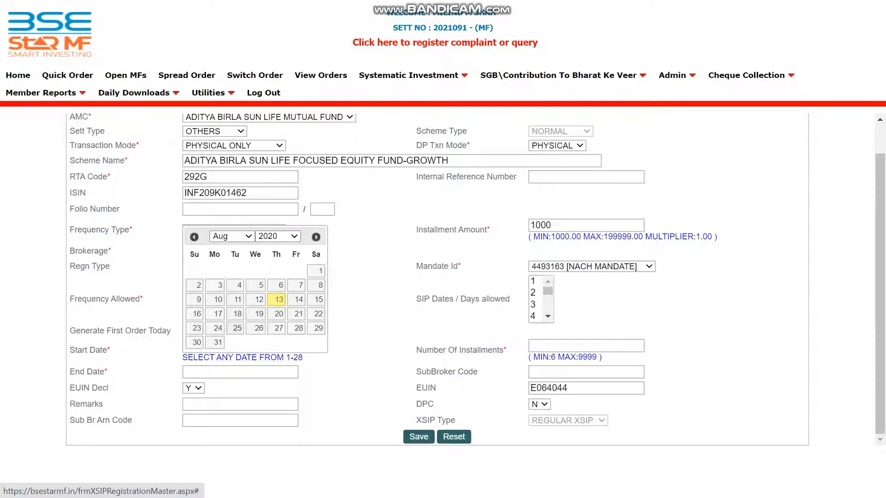
pyautogui.click(237, 328)
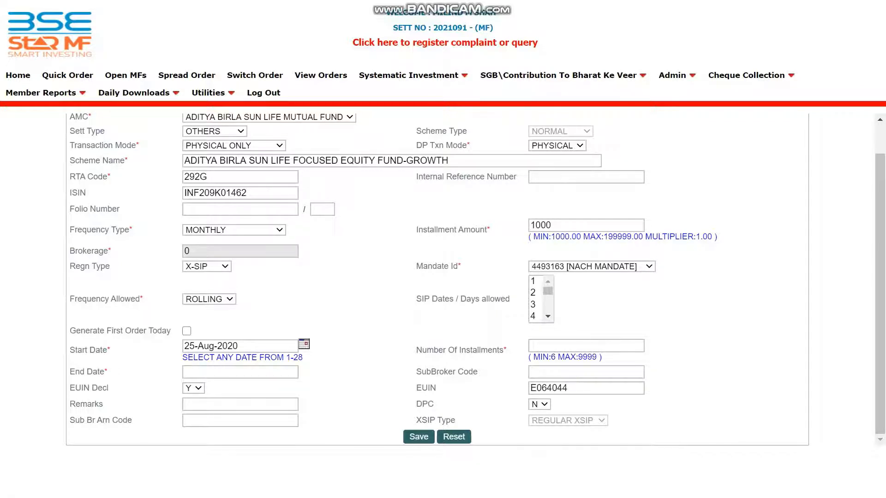
# Enable Generate First Order Today again and change the SIP start date to 12-Sep-2020.
pyautogui.click(186, 331)
pyautogui.click(304, 344)
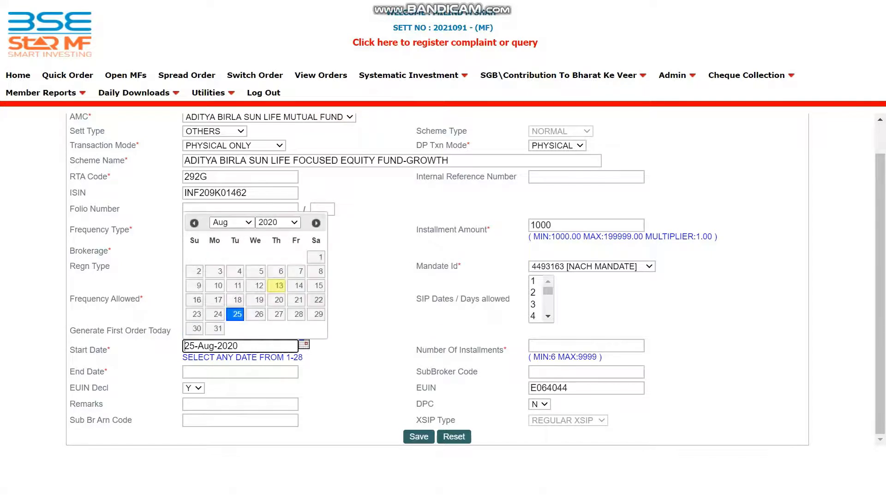
pyautogui.click(316, 224)
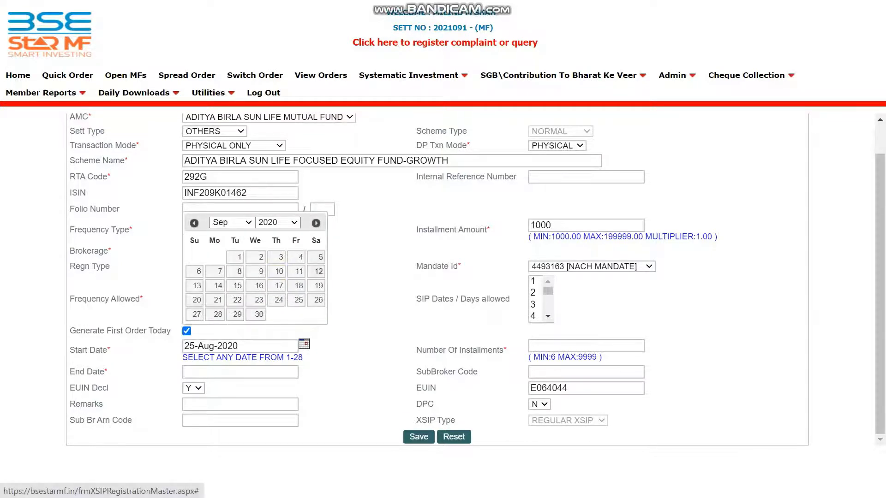
pyautogui.click(318, 271)
# Set the number of installments to 30 for the X-SIP registration.
pyautogui.click(586, 346)
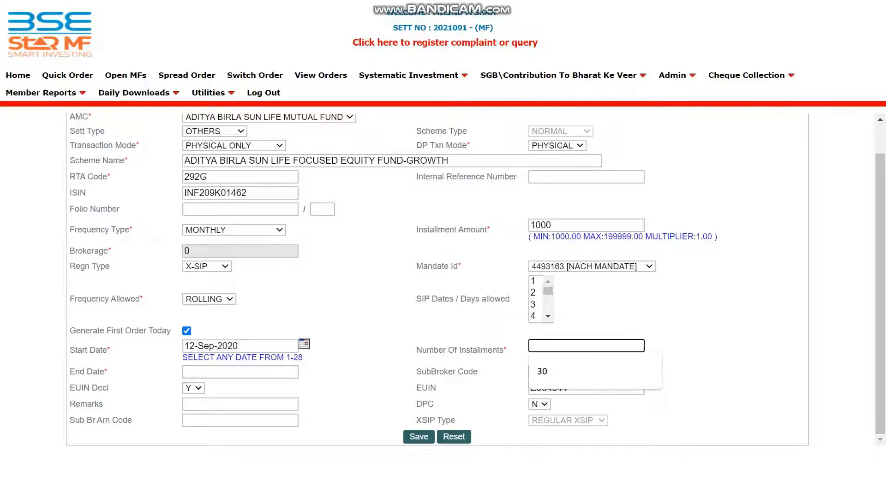
pyautogui.write('30')
pyautogui.press('Tab')
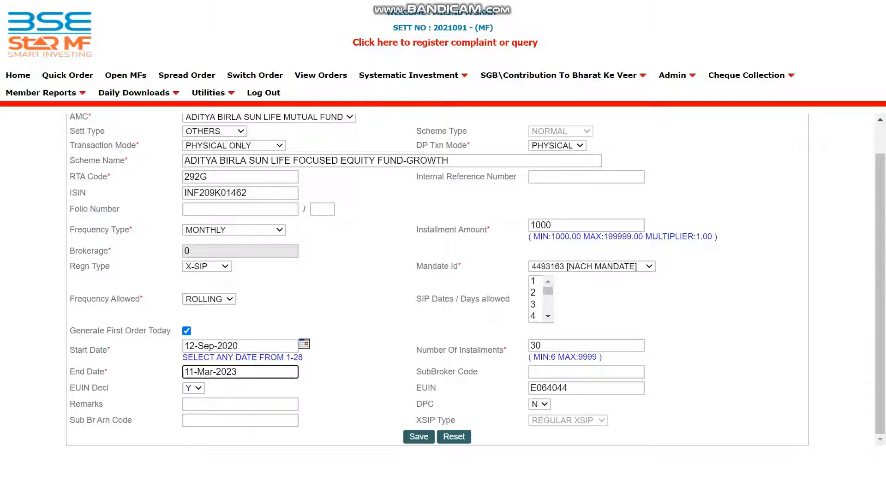
# Save the X-SIP registration form, and select and save the listed X-SIP entry on the systematic plan details page.
pyautogui.click(419, 437)
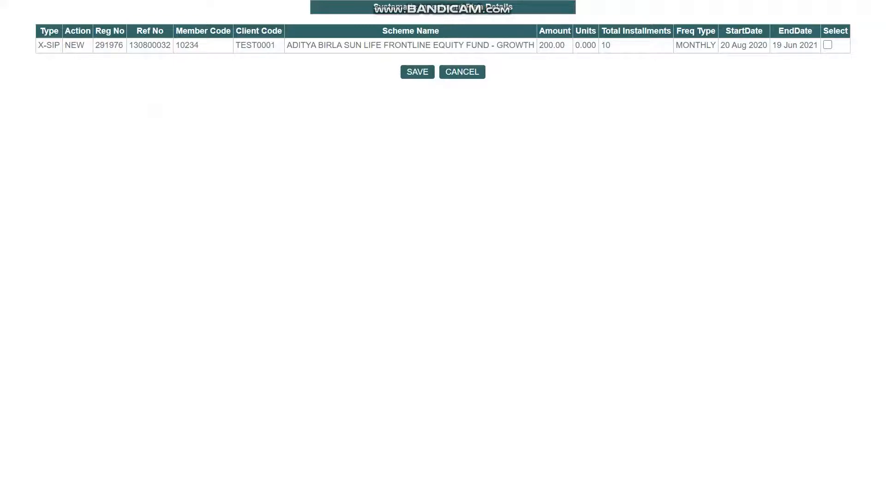
pyautogui.click(828, 45)
pyautogui.click(417, 72)
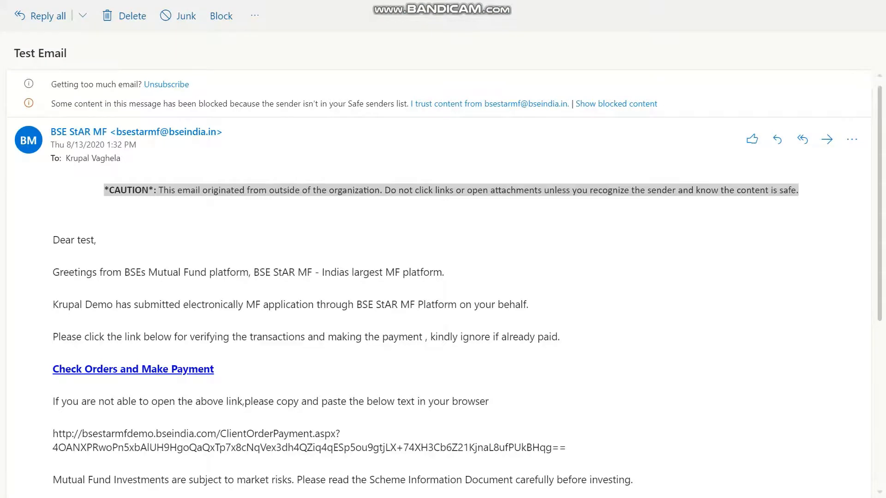
# Read through the BSE StAR MF email containing the link for verifying the orders and making the payment.
pyautogui.scroll(-3, 443, 284)
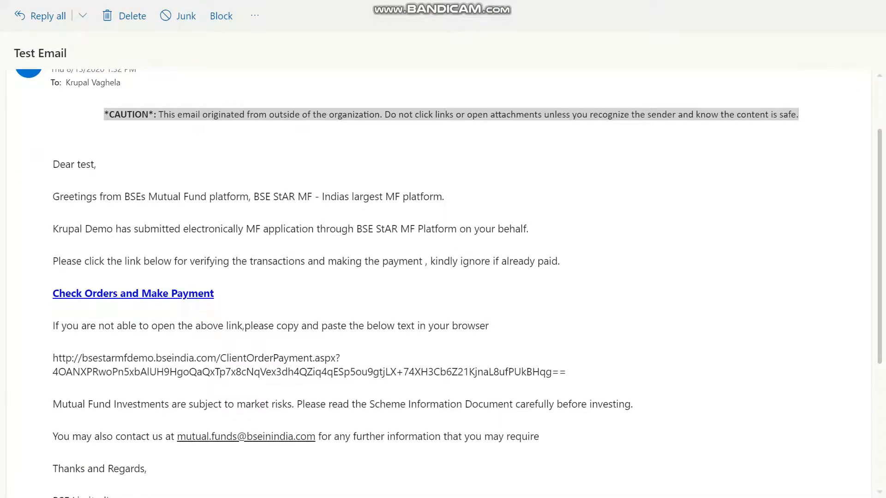
pyautogui.scroll(-2, 443, 284)
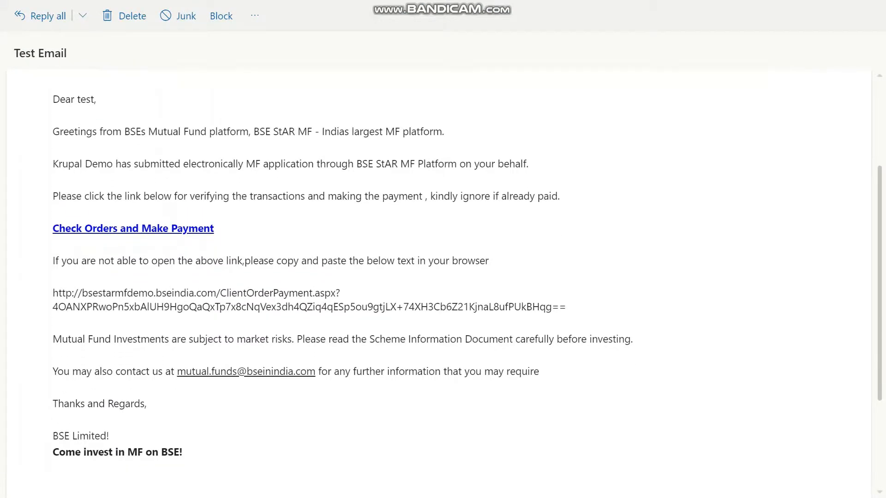
pyautogui.scroll(3, 442, 284)
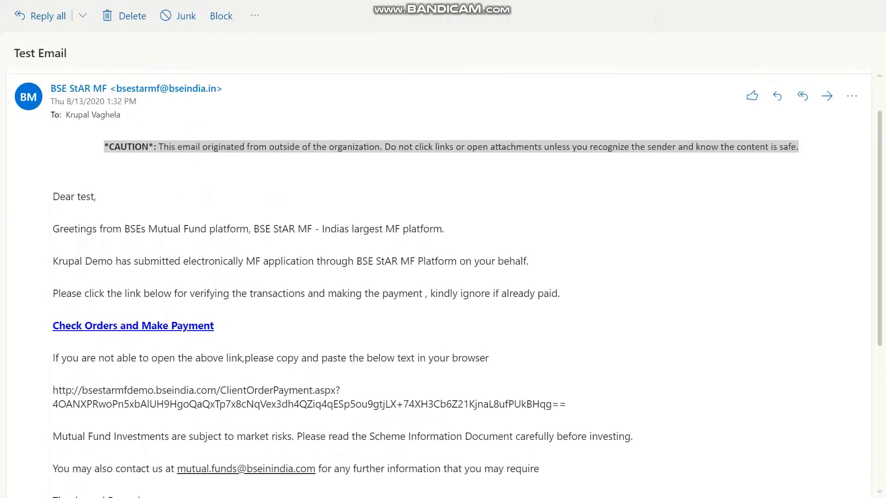